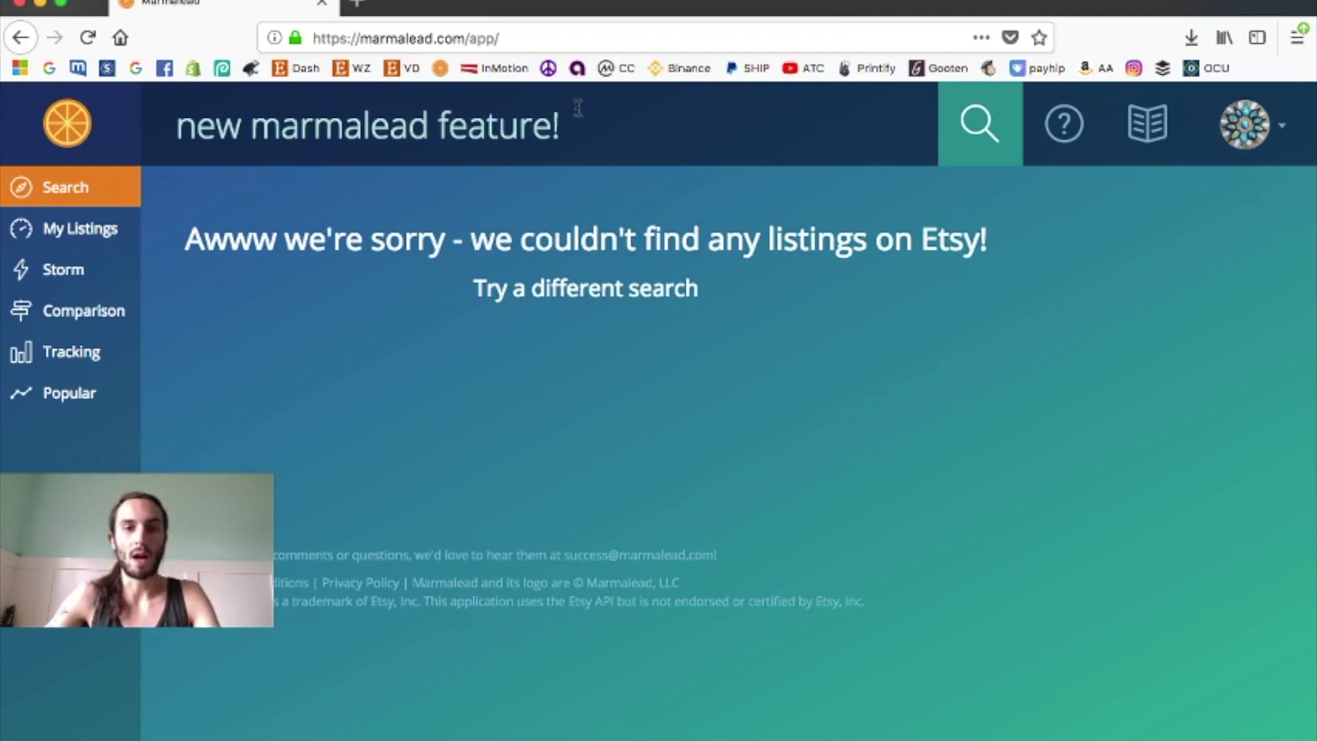
# Select the leftover 'new marmalead feature!' query in the search box.
pyautogui.moveTo(566, 126); pyautogui.dragTo(75, 88)
# Search the keyword 'crystal necklace' and scroll to its Engagement Over Time chart.
pyautogui.press('BackSpace')
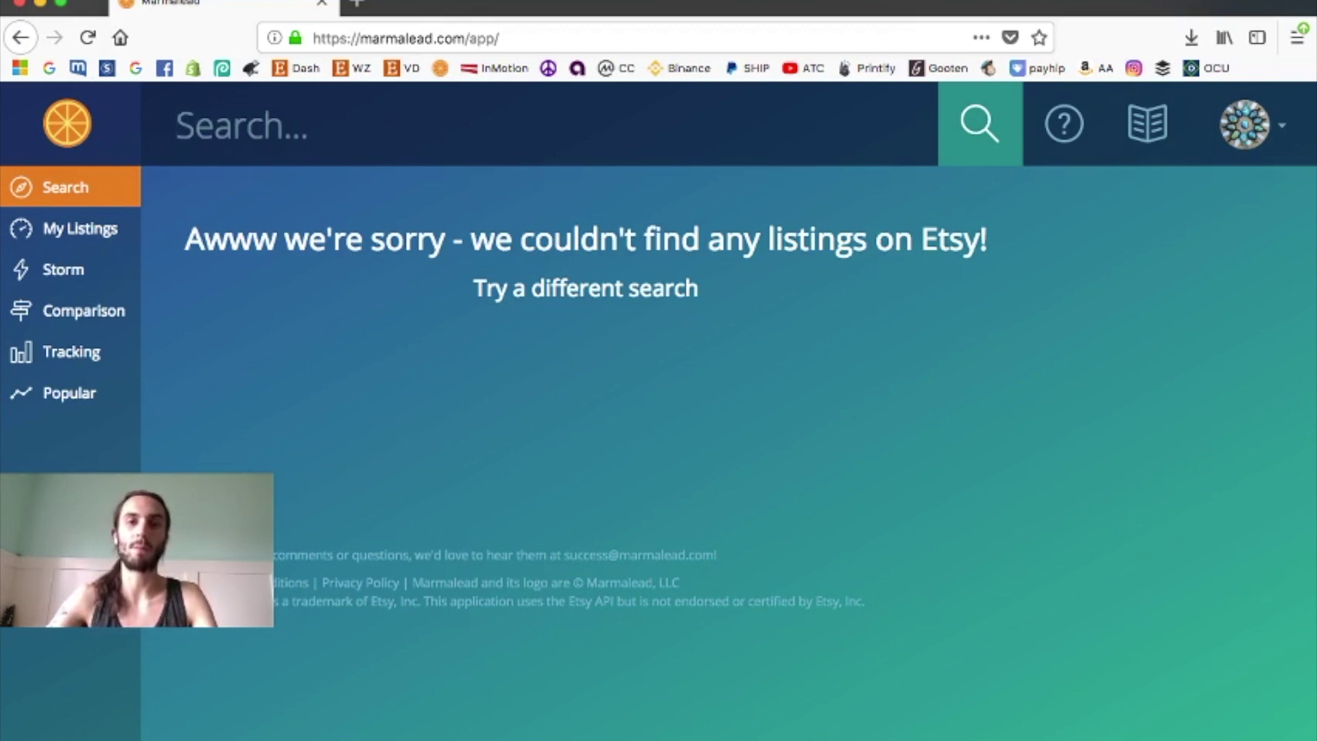
pyautogui.write('crys')
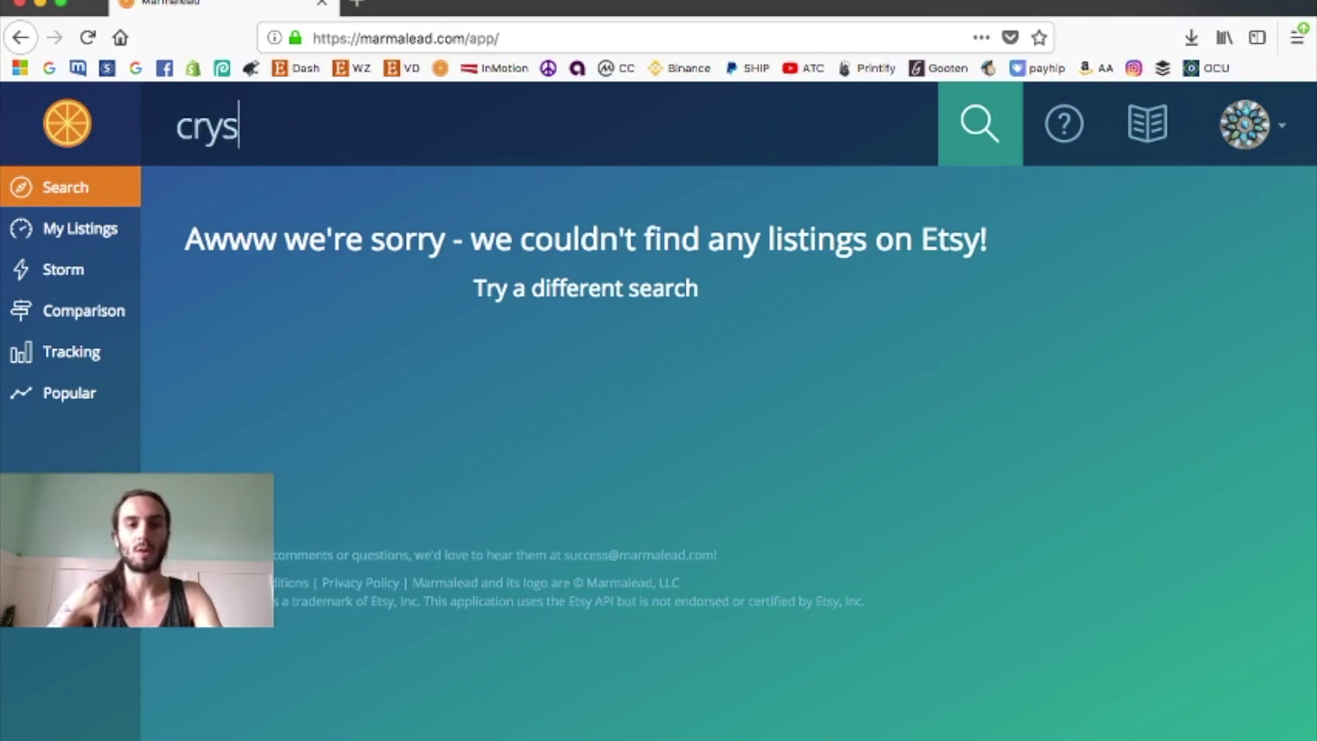
pyautogui.write('tal necklace')
pyautogui.press('Return')
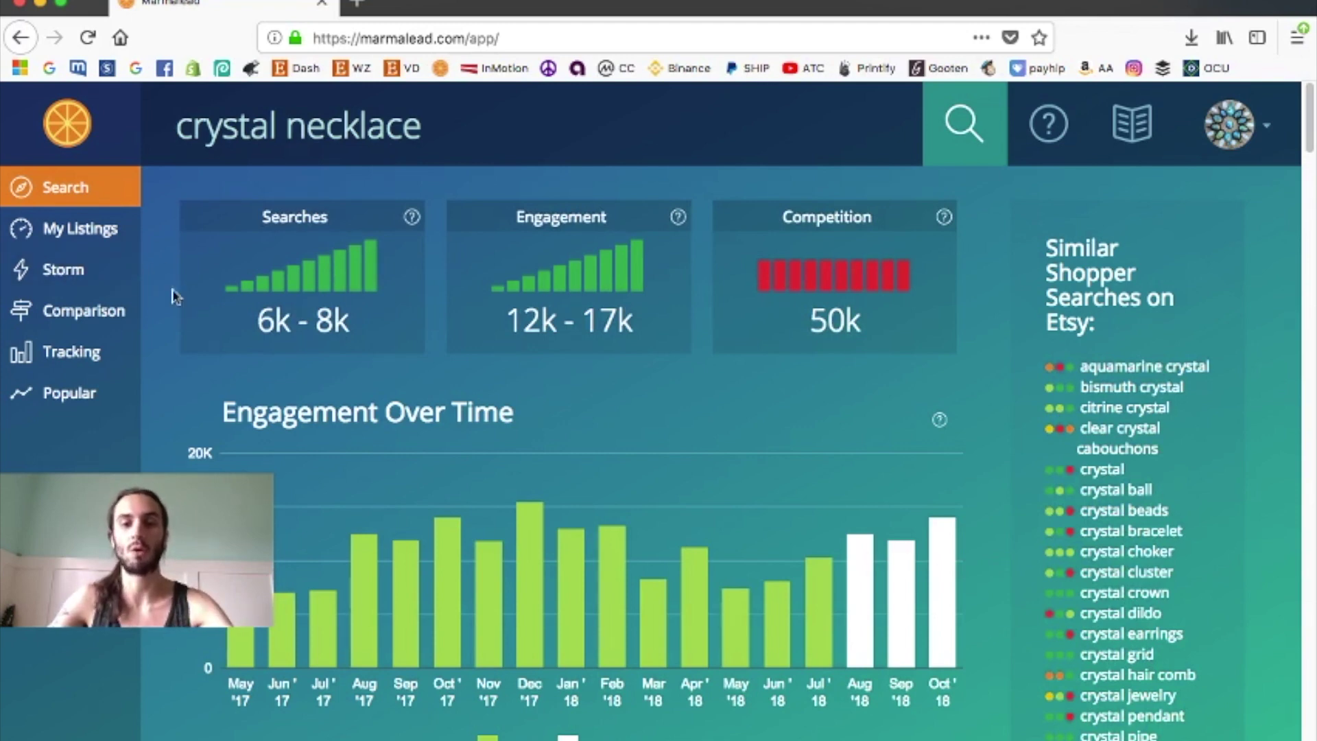
pyautogui.scroll(-1, 171, 294)
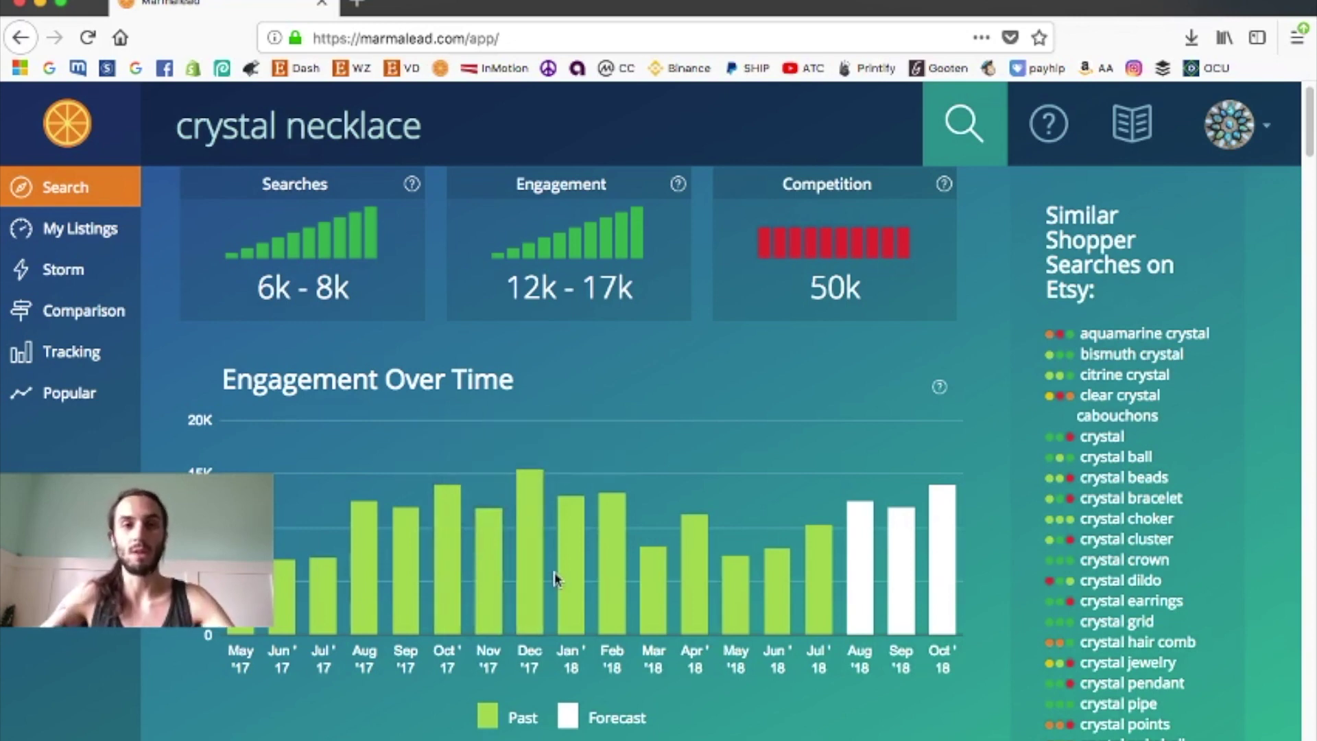
pyautogui.scroll(1, 555, 580)
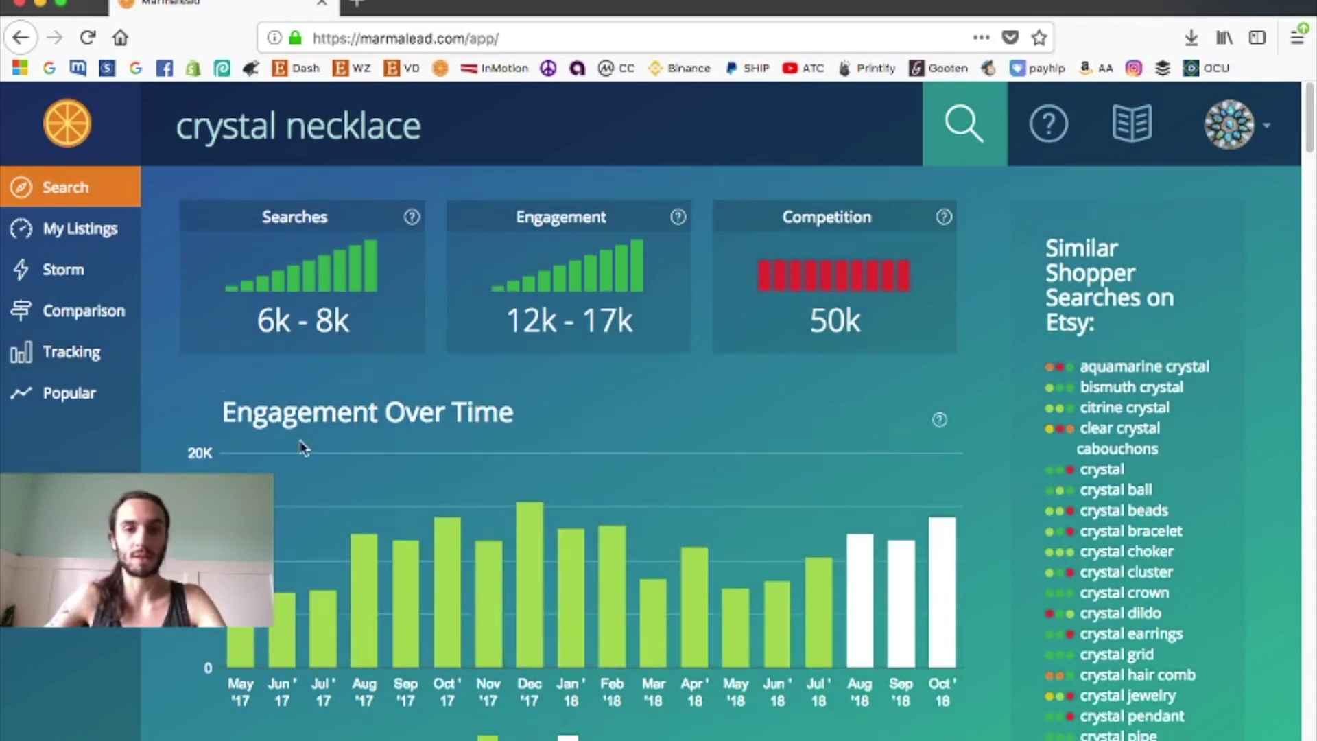
pyautogui.moveTo(429, 127); pyautogui.dragTo(61, 113)
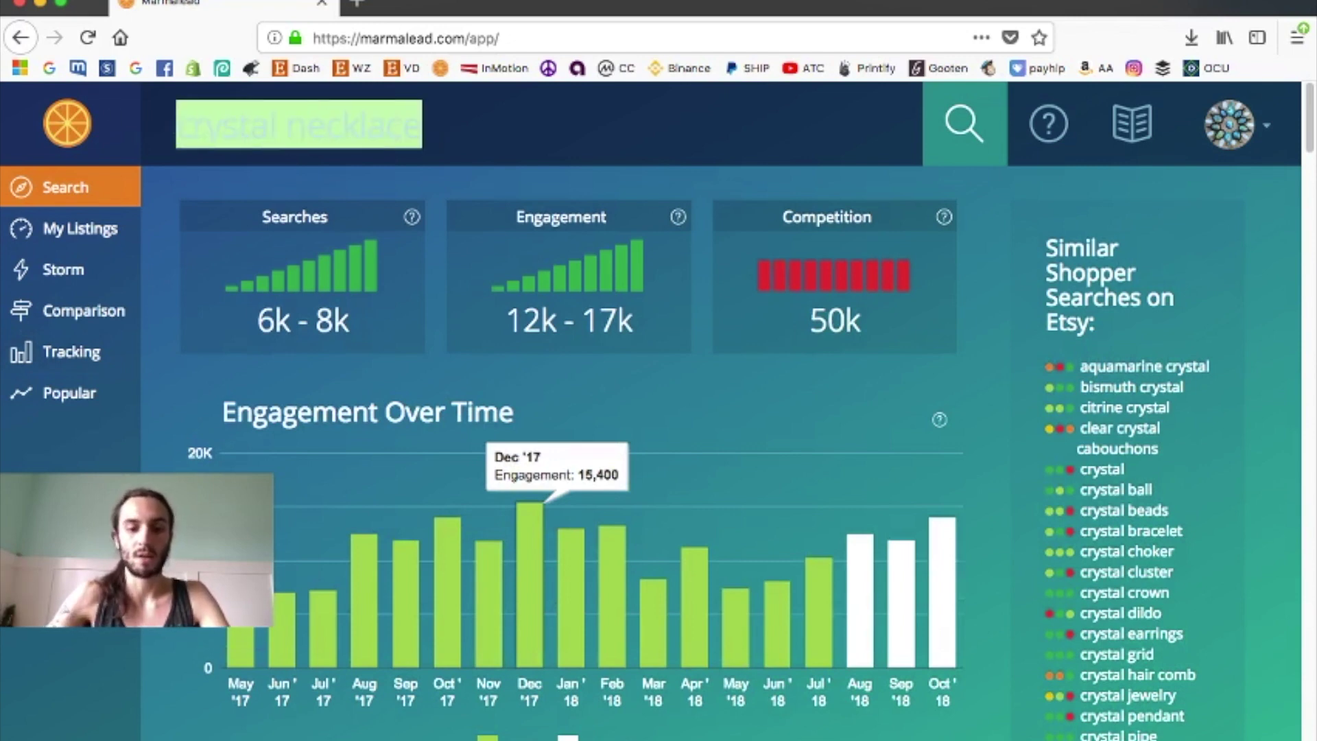
pyautogui.write('christ')
# Search 'christmas gift' and scroll to see its engagement peaking in Nov '17.
pyautogui.press('BackSpace')
pyautogui.press('BackSpace')
pyautogui.press('BackSpace')
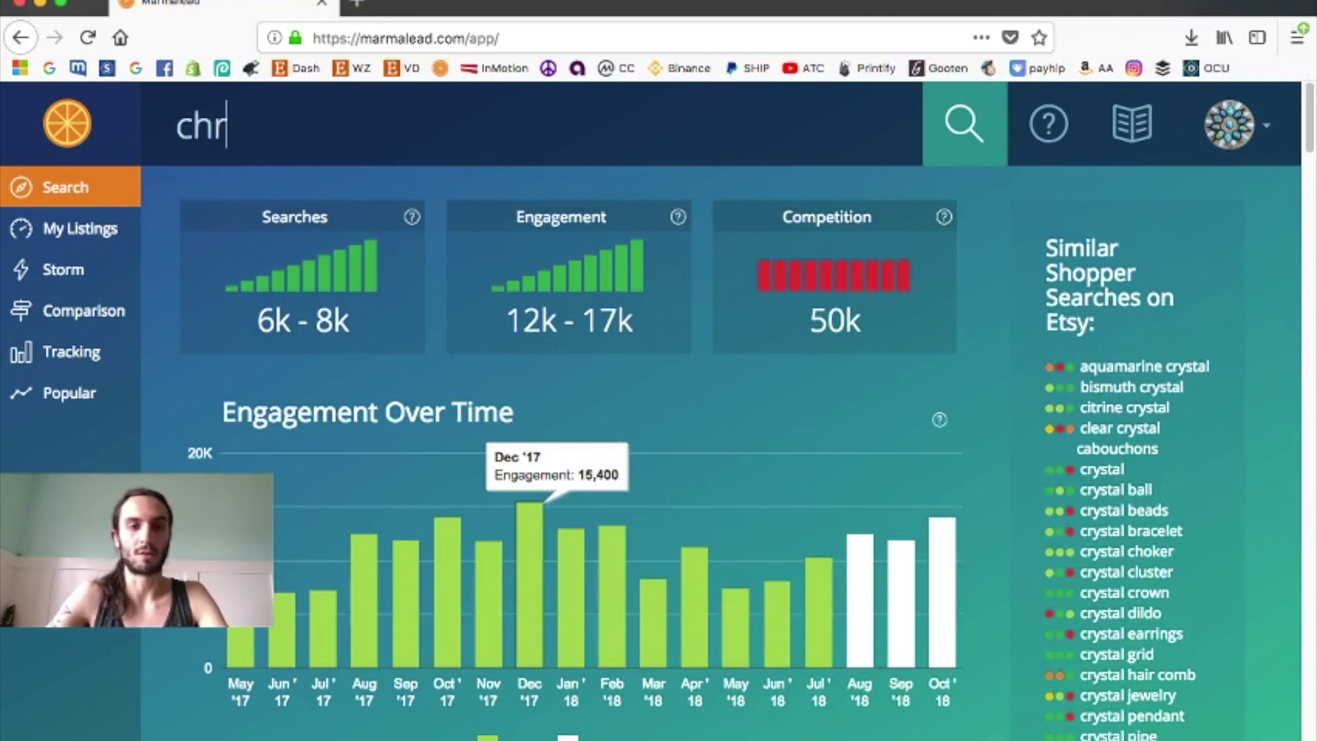
pyautogui.write('istmas')
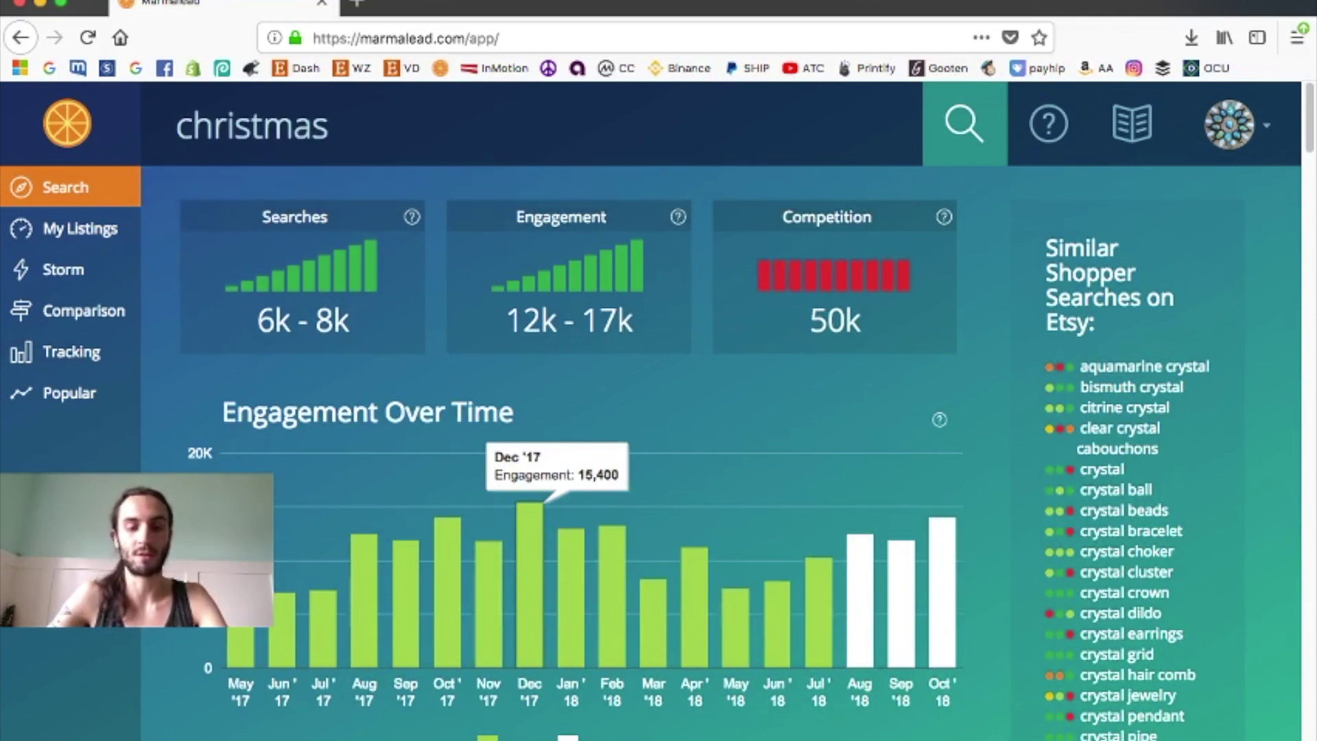
pyautogui.write(' gift')
pyautogui.press('Return')
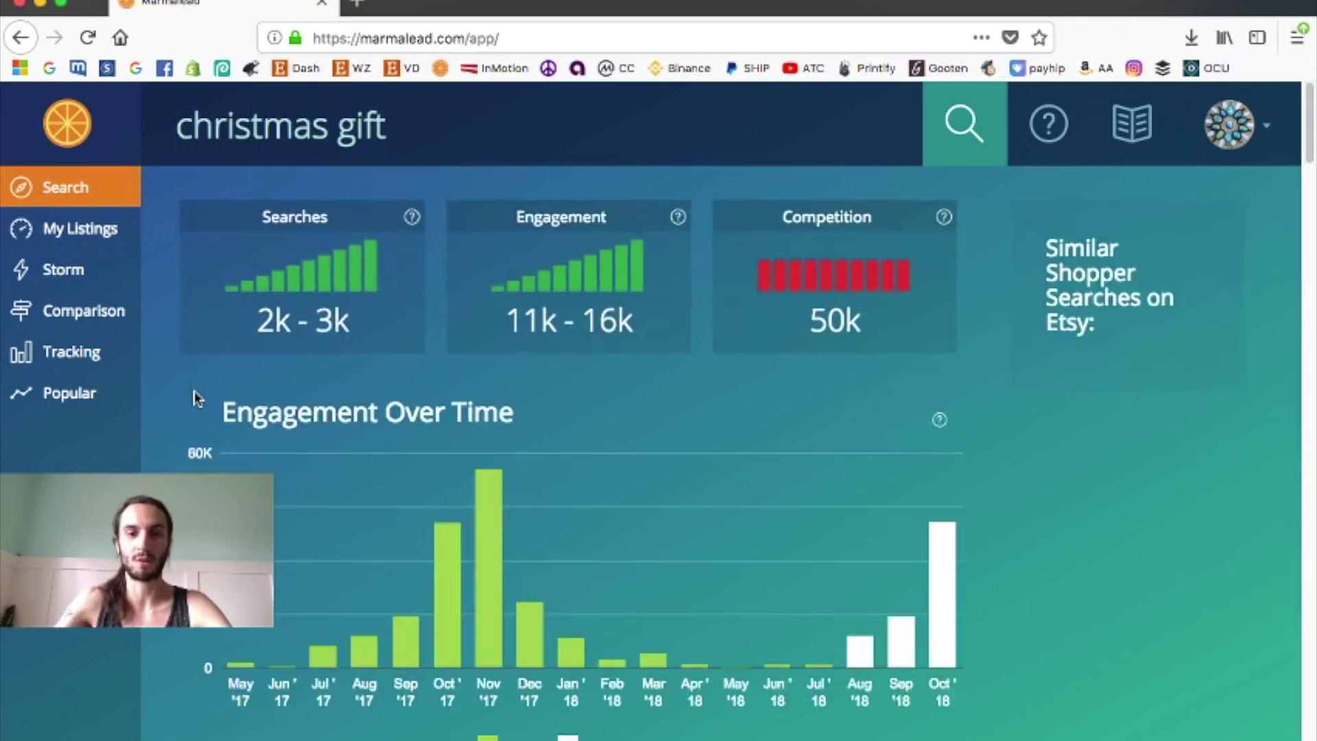
pyautogui.scroll(-2, 720, 509)
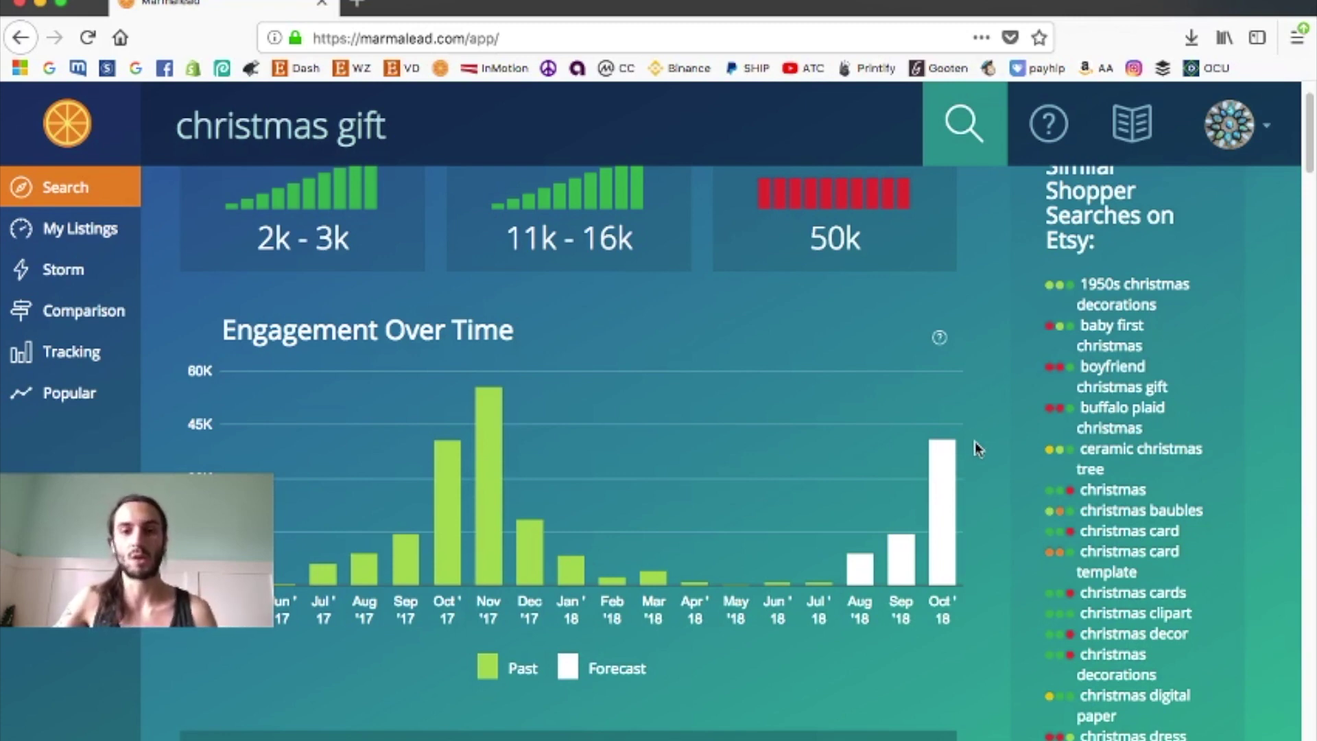
pyautogui.moveTo(942, 576)
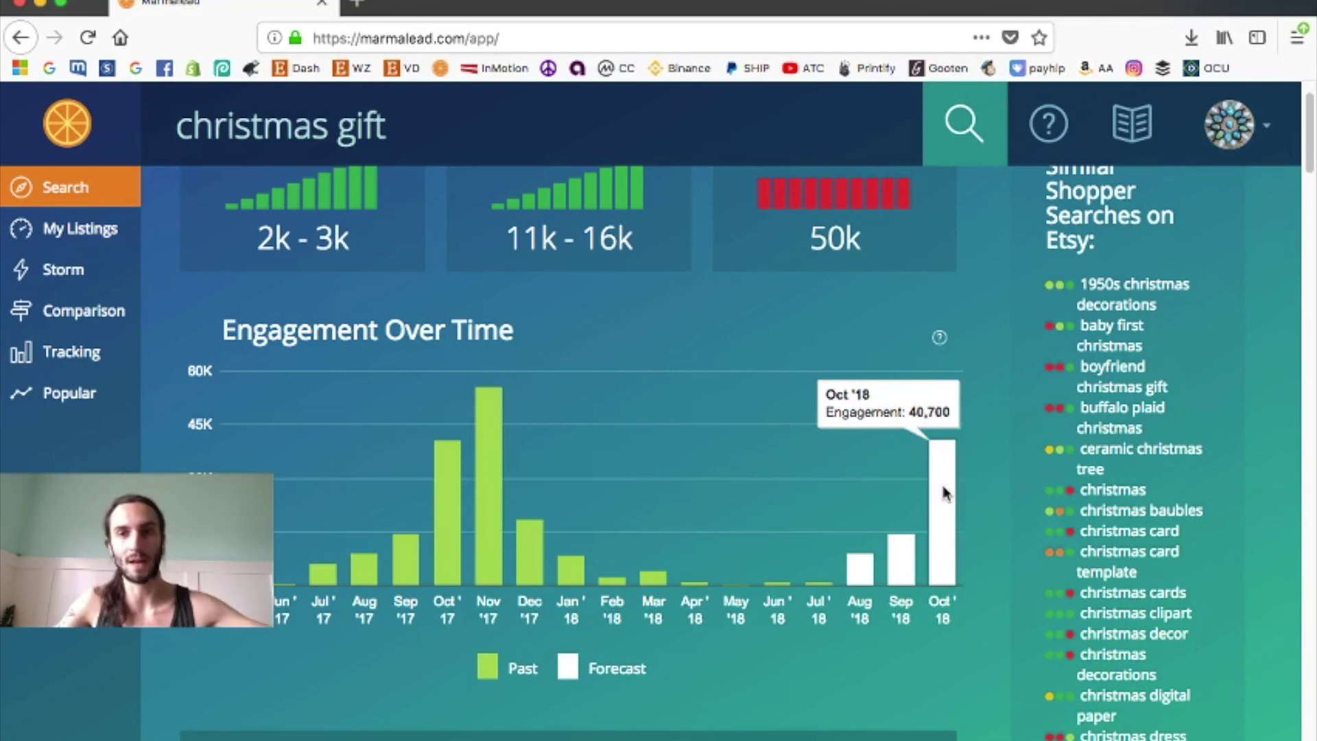
pyautogui.scroll(2, 936, 493)
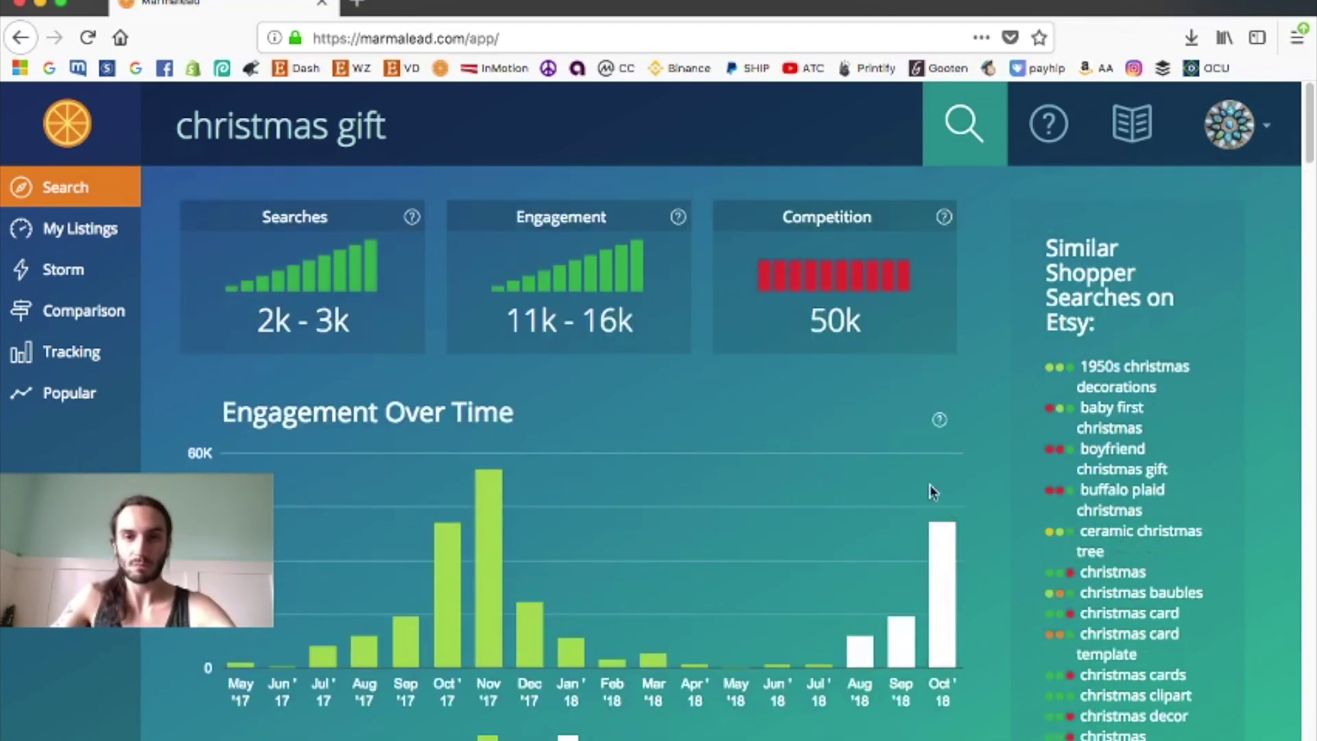
pyautogui.moveTo(387, 127); pyautogui.dragTo(3, 96)
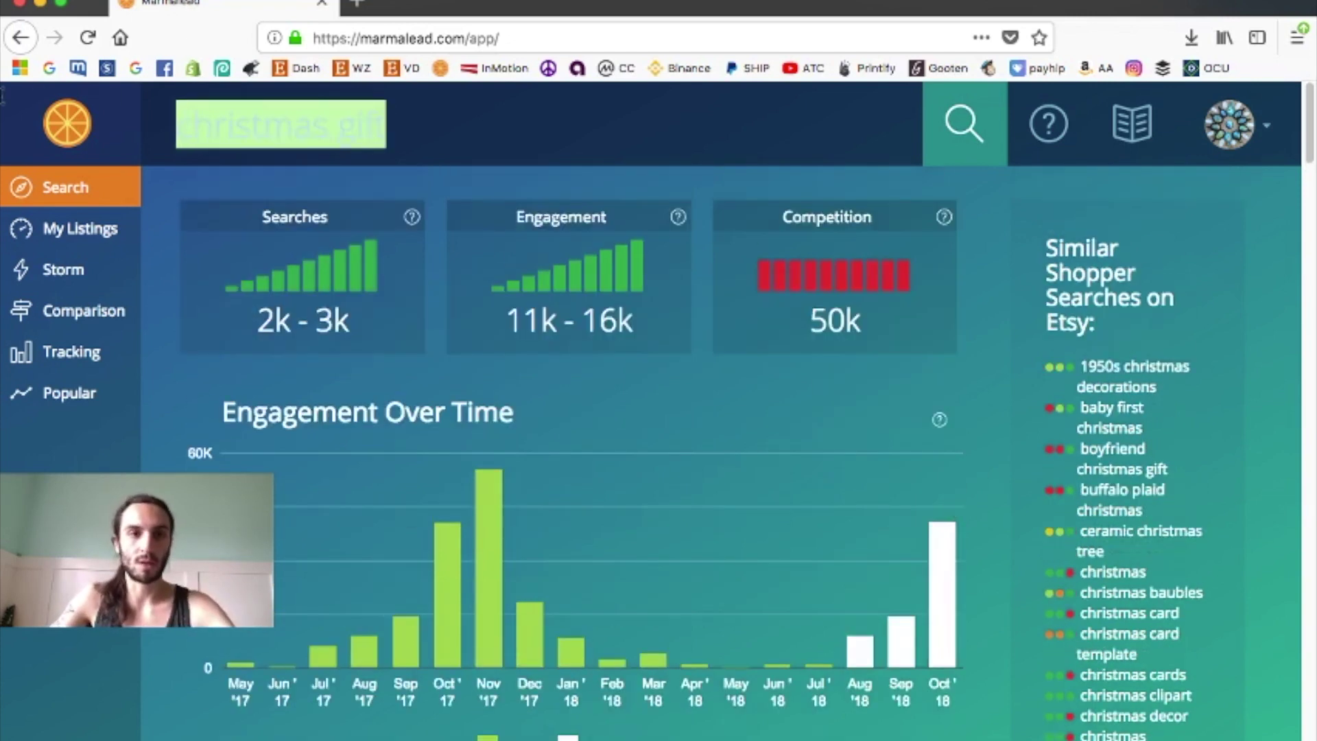
pyautogui.click(467, 142)
# Extend the query to 'christmas gift for her' and run the search.
pyautogui.write('for her')
pyautogui.press('Return')
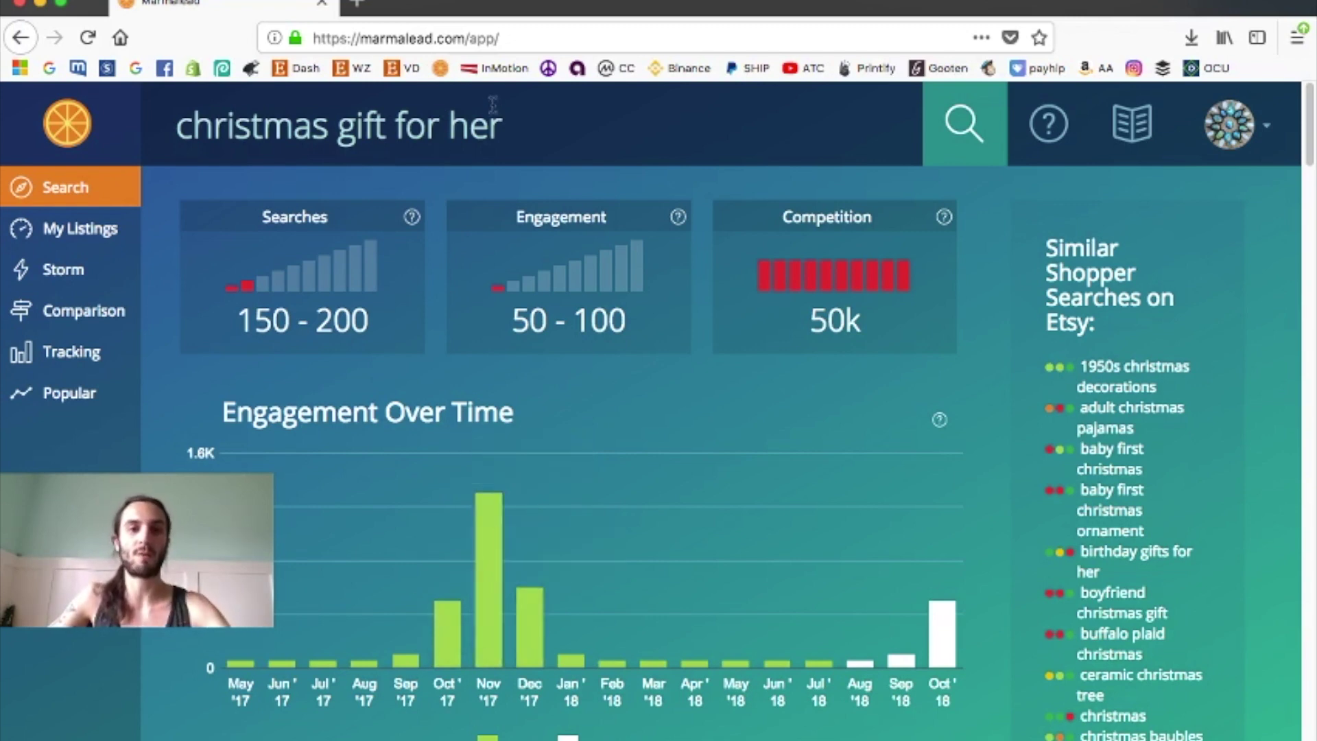
# Replace the query with 'halloween decor', run it, and reselect the query text.
pyautogui.moveTo(486, 106); pyautogui.dragTo(168, 123)
pyautogui.write('hallo')
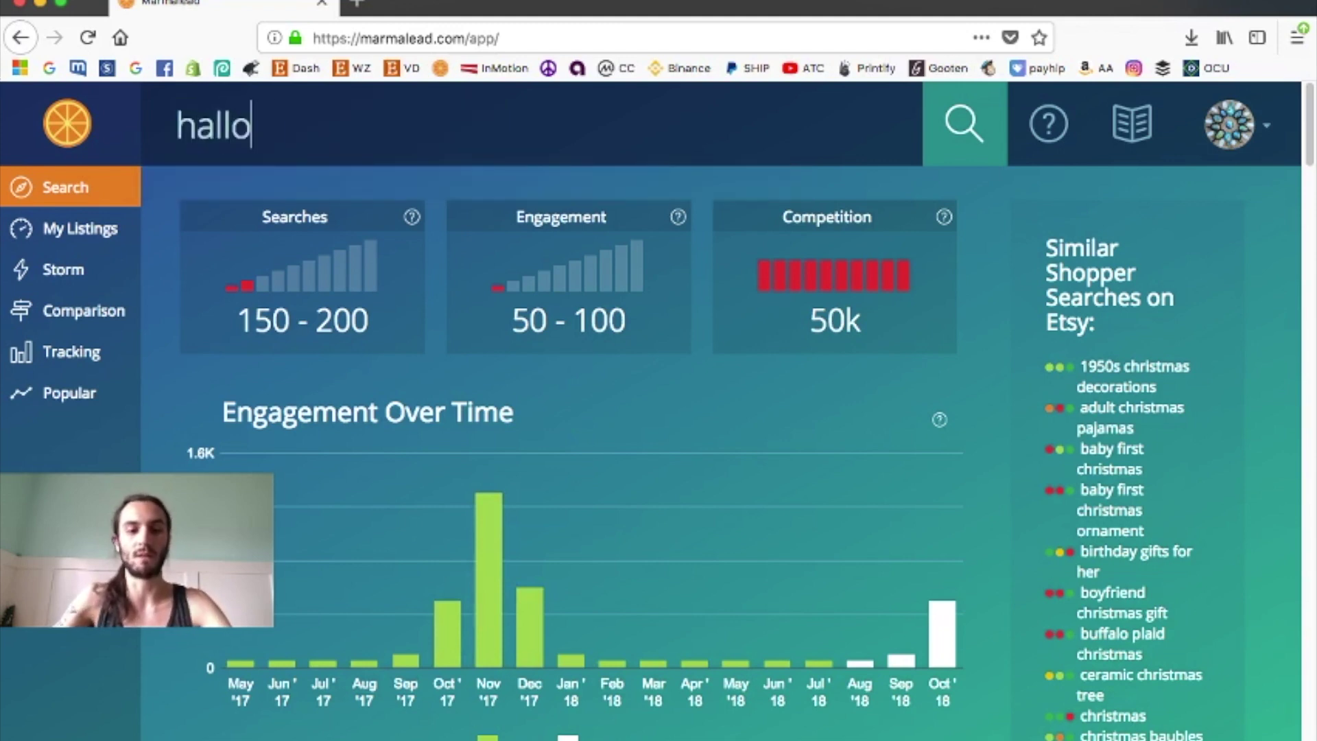
pyautogui.write('ween decor')
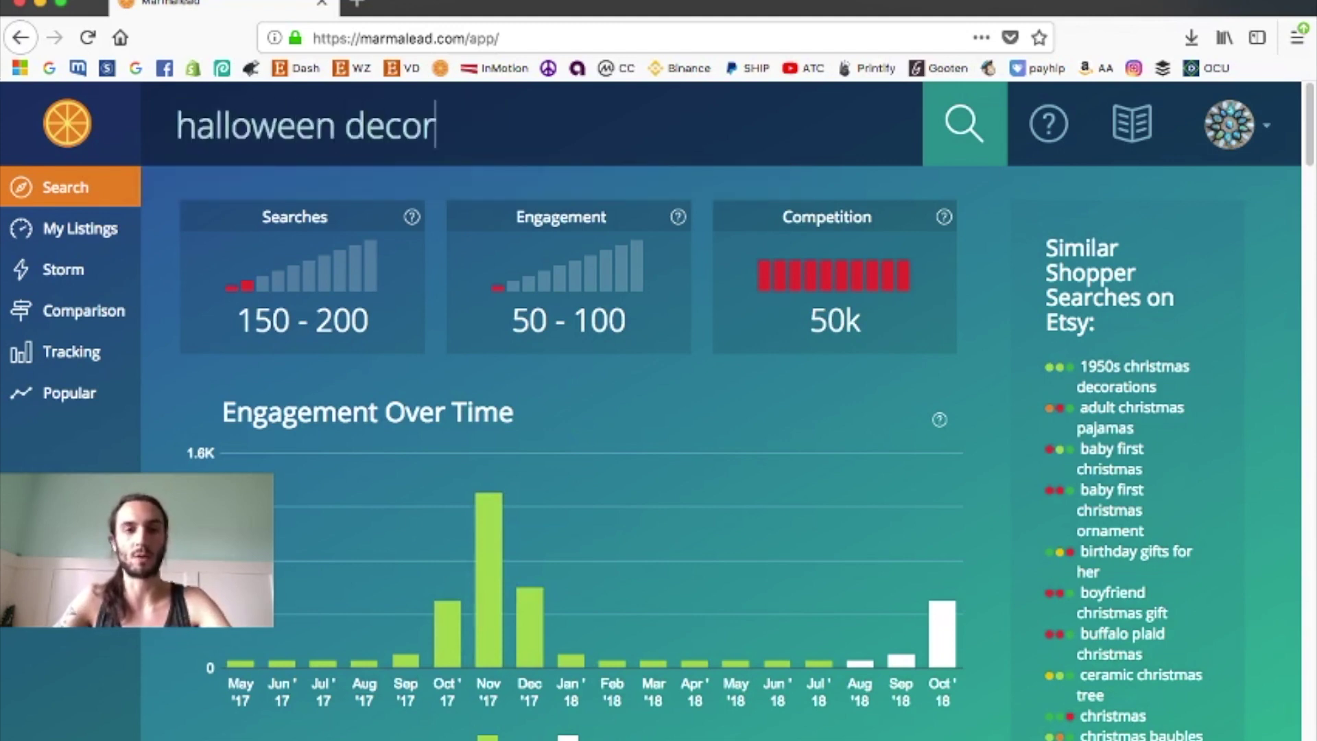
pyautogui.press('Return')
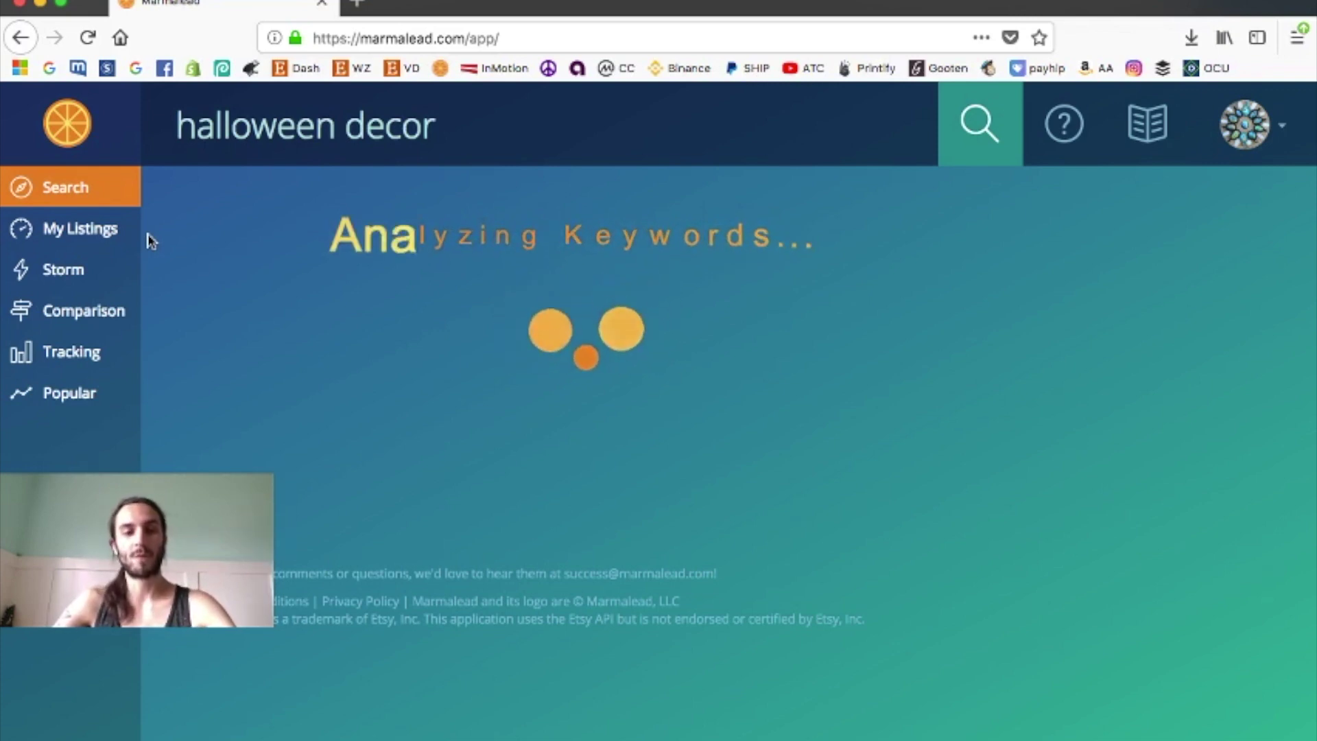
pyautogui.click(431, 128)
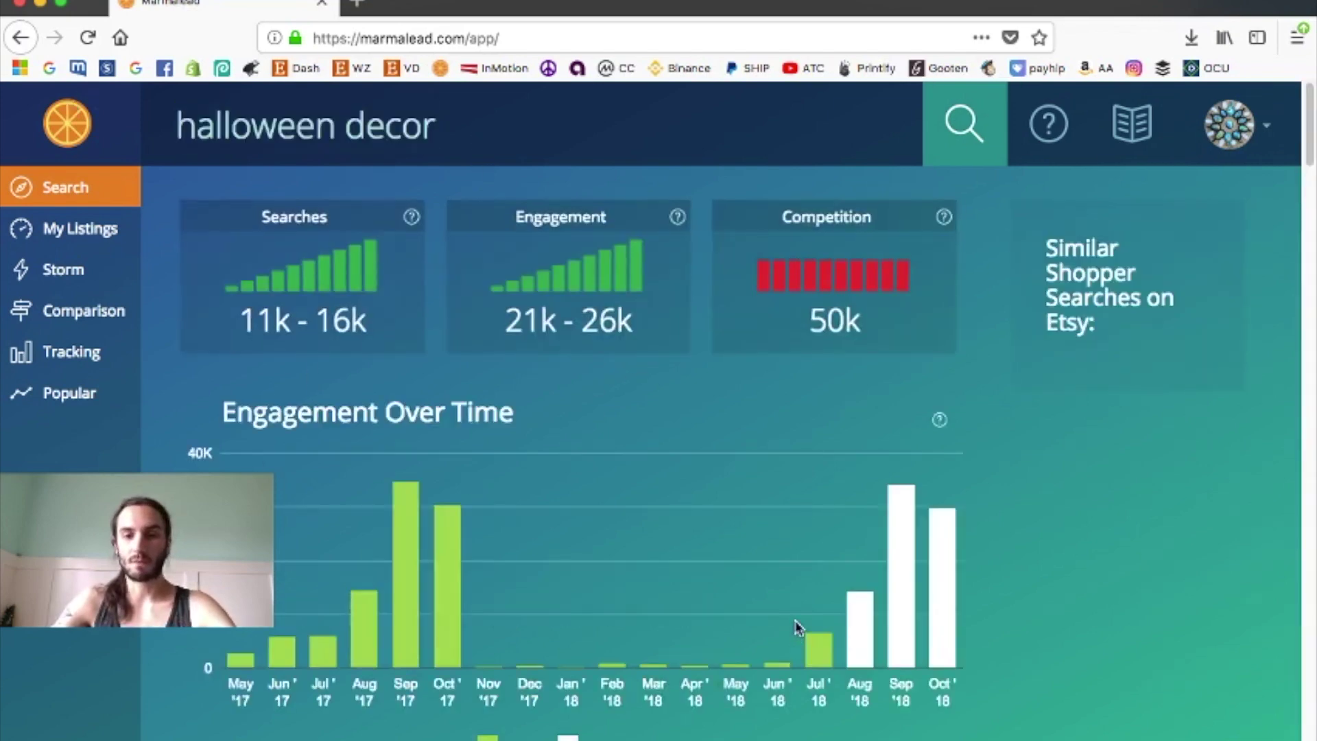
# Scroll the halloween decor results to review the chart and Similar Shopper Searches.
pyautogui.scroll(-2, 809, 604)
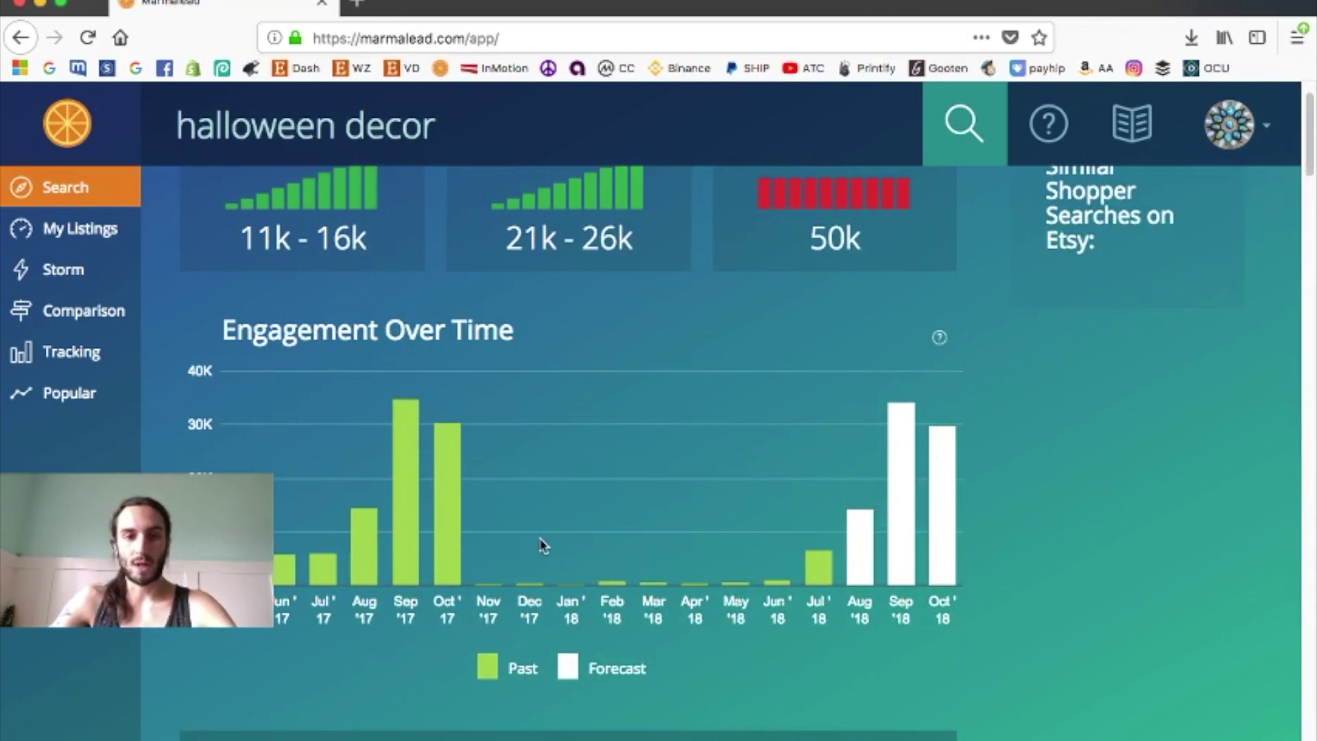
pyautogui.scroll(1, 541, 541)
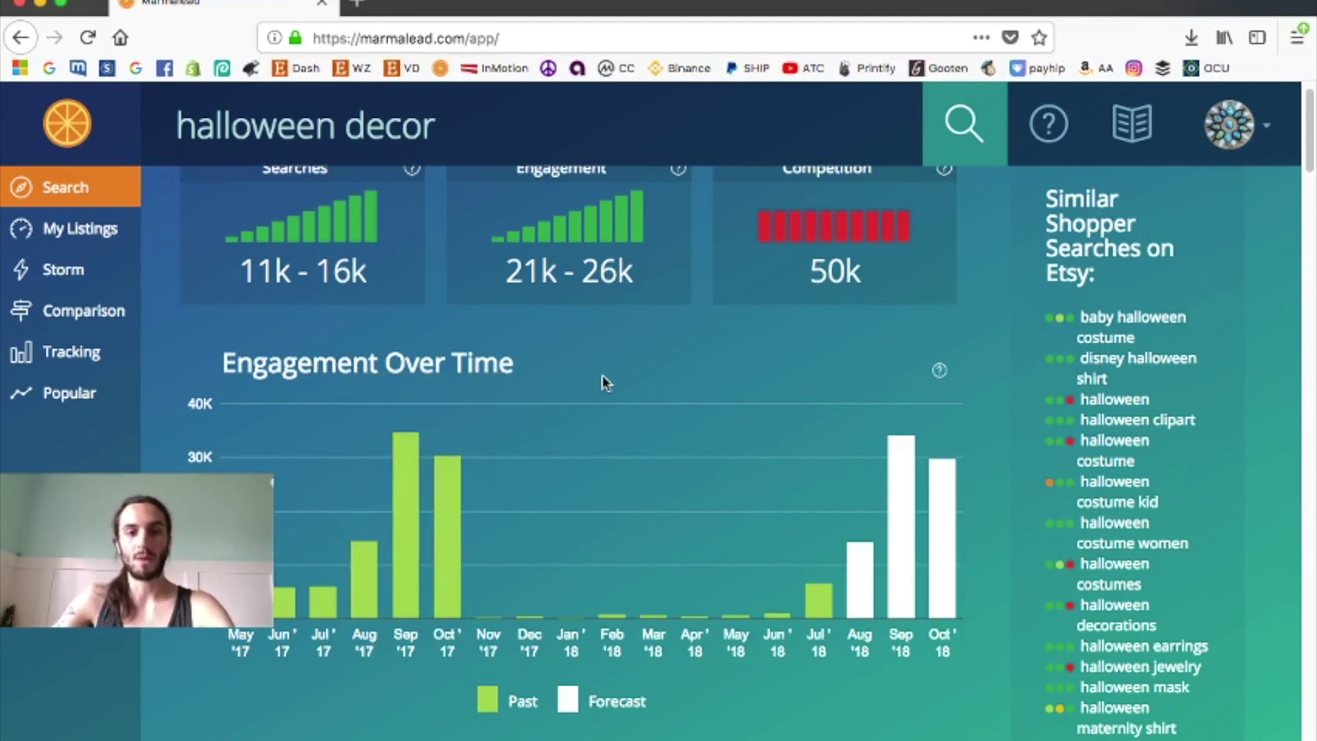
pyautogui.scroll(1, 626, 508)
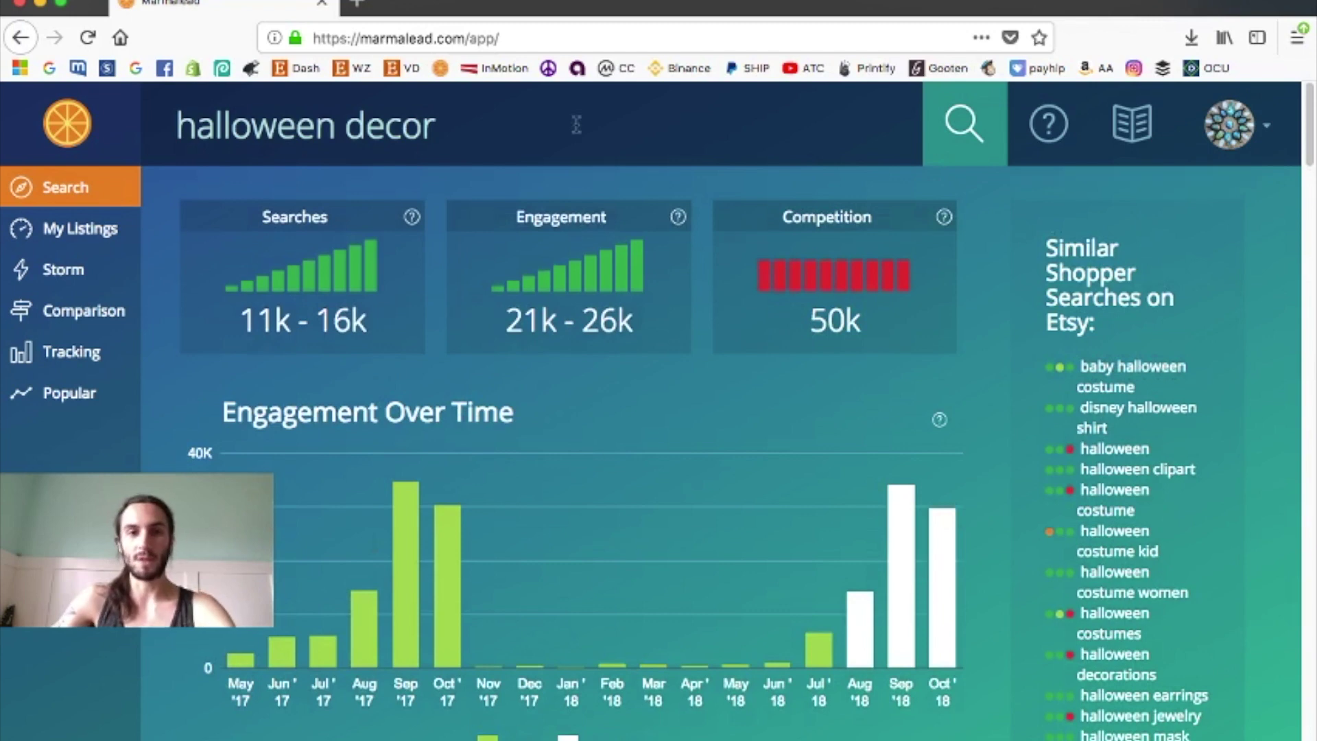
pyautogui.moveTo(434, 125); pyautogui.dragTo(172, 114)
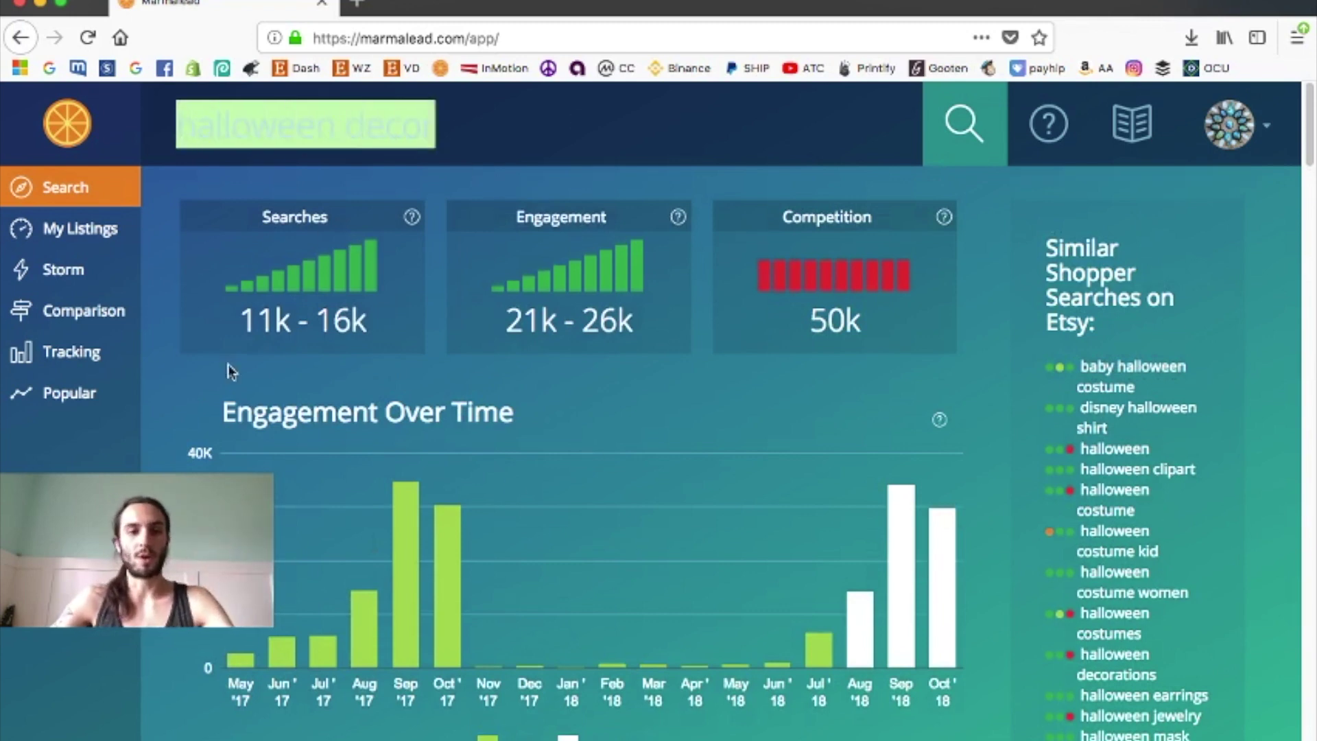
pyautogui.scroll(-4, 185, 412)
pyautogui.scroll(3, 605, 488)
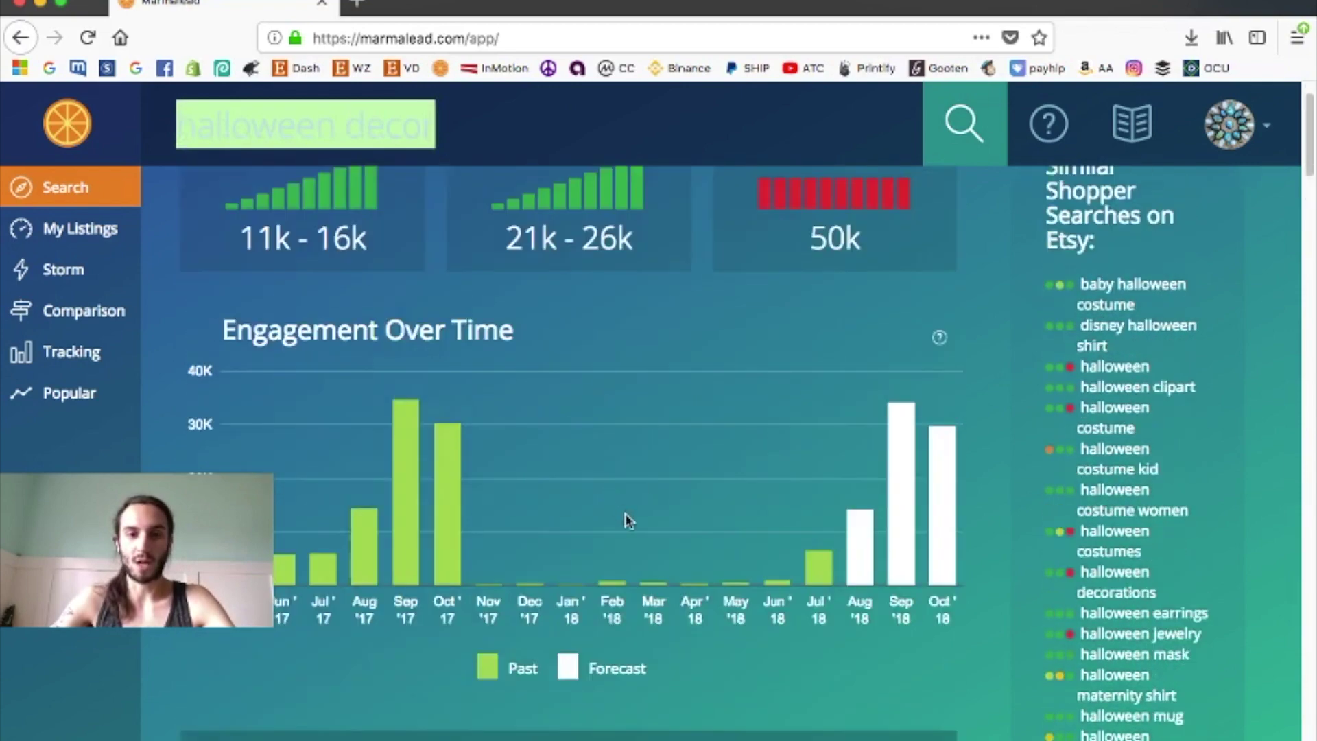
pyautogui.scroll(1, 628, 520)
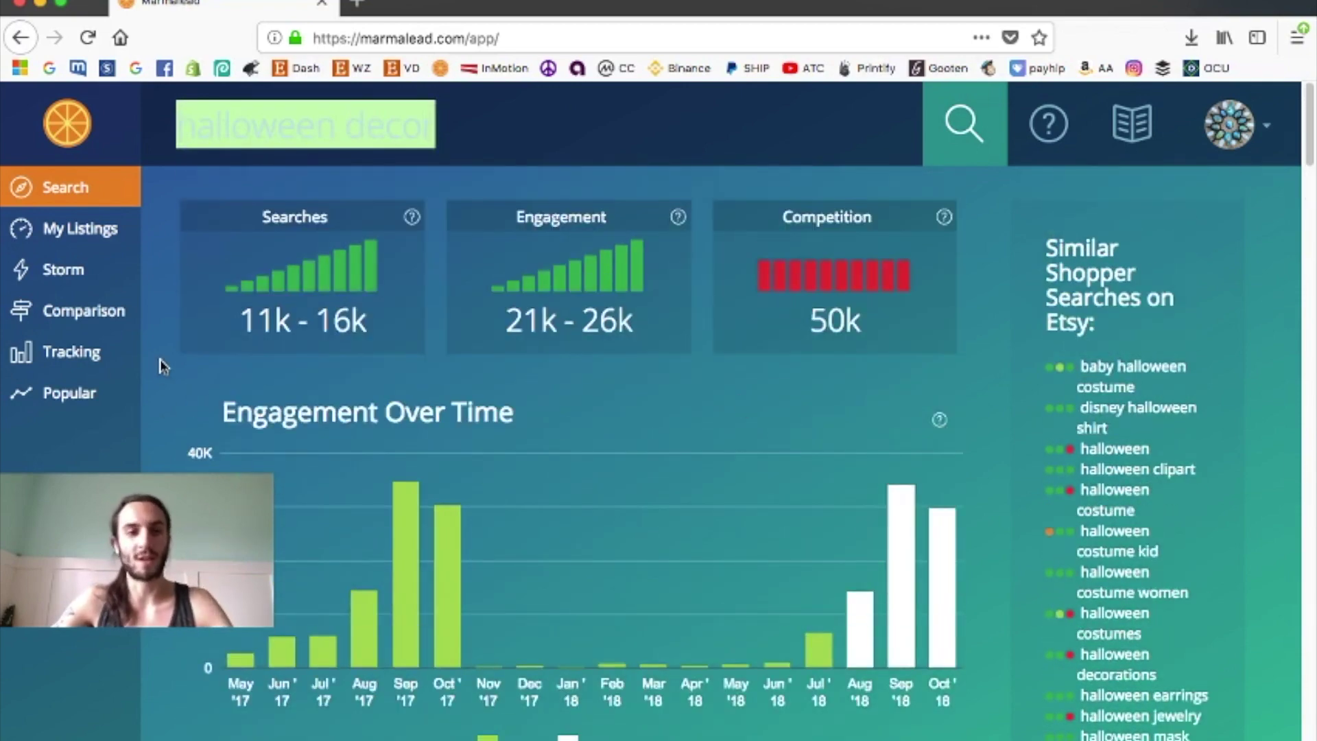
pyautogui.click(418, 127)
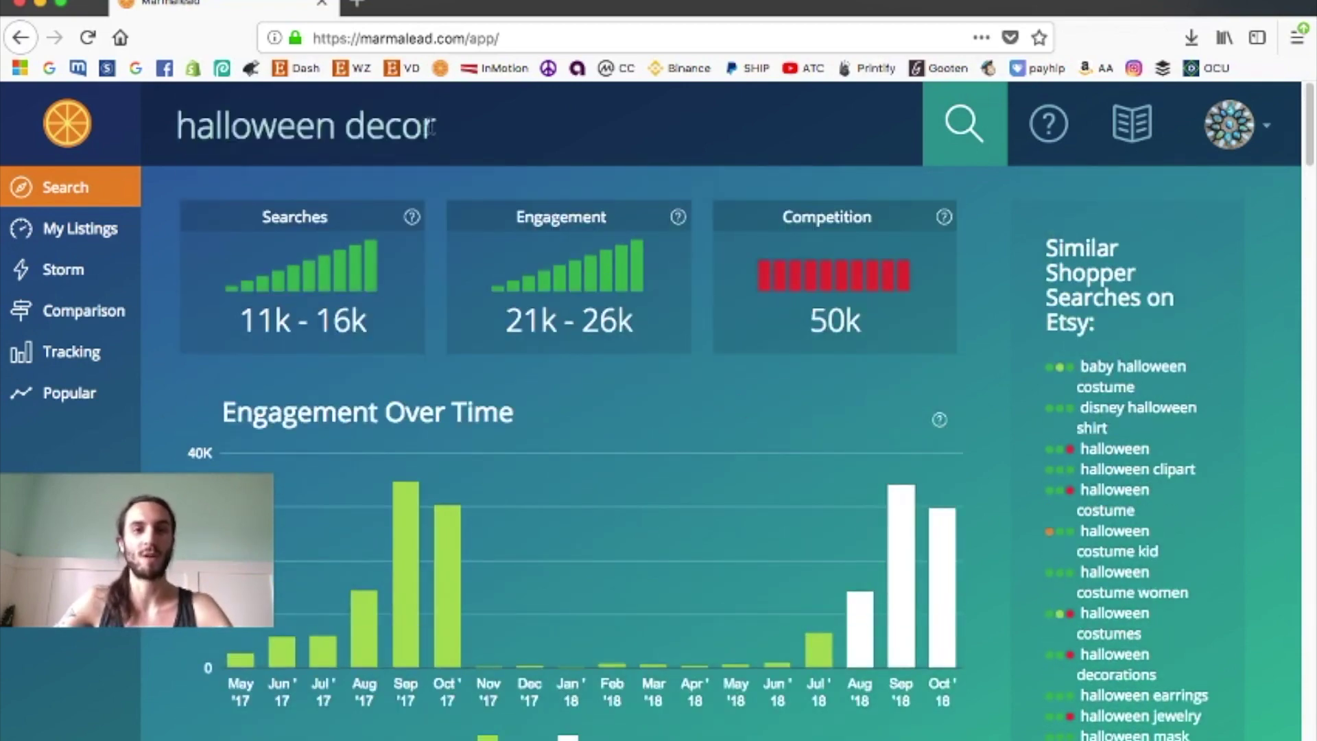
pyautogui.hotkey('shift', 'Left')
pyautogui.tripleClick(369, 125)
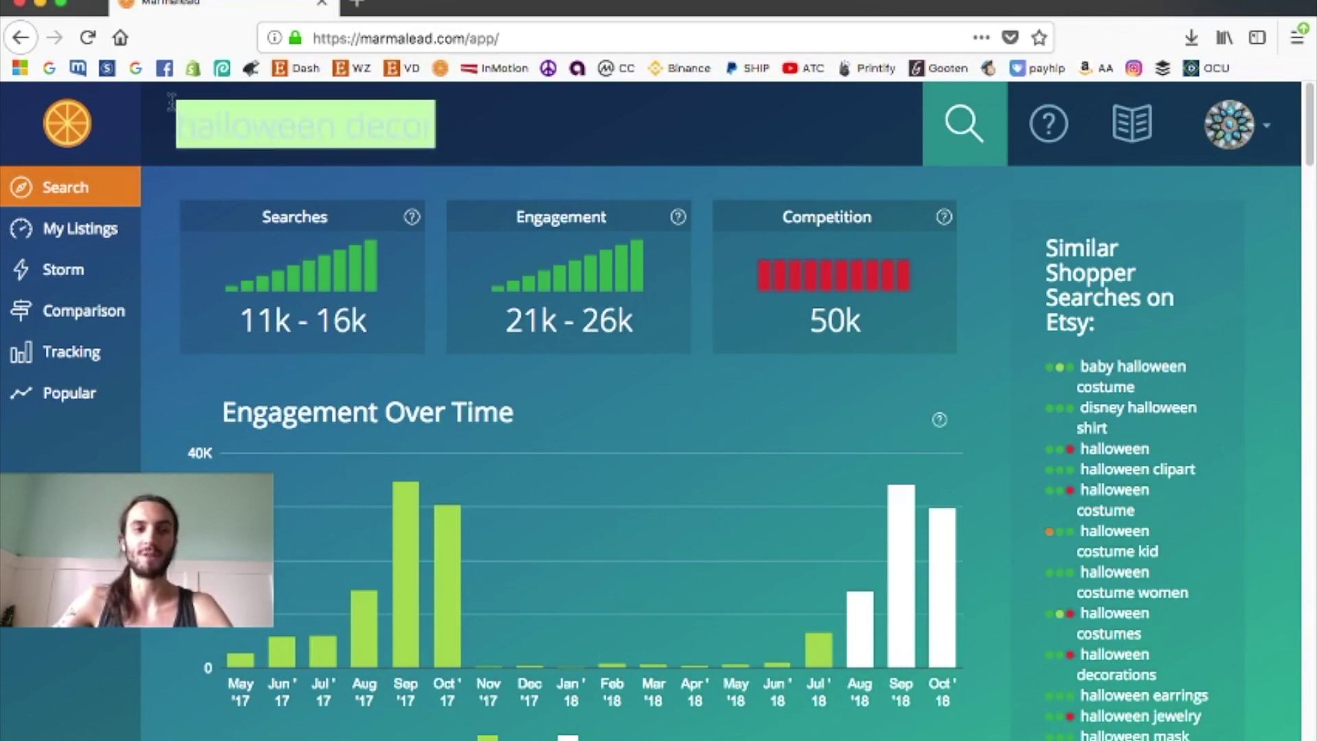
pyautogui.click(345, 123)
pyautogui.moveTo(434, 126); pyautogui.dragTo(145, 101)
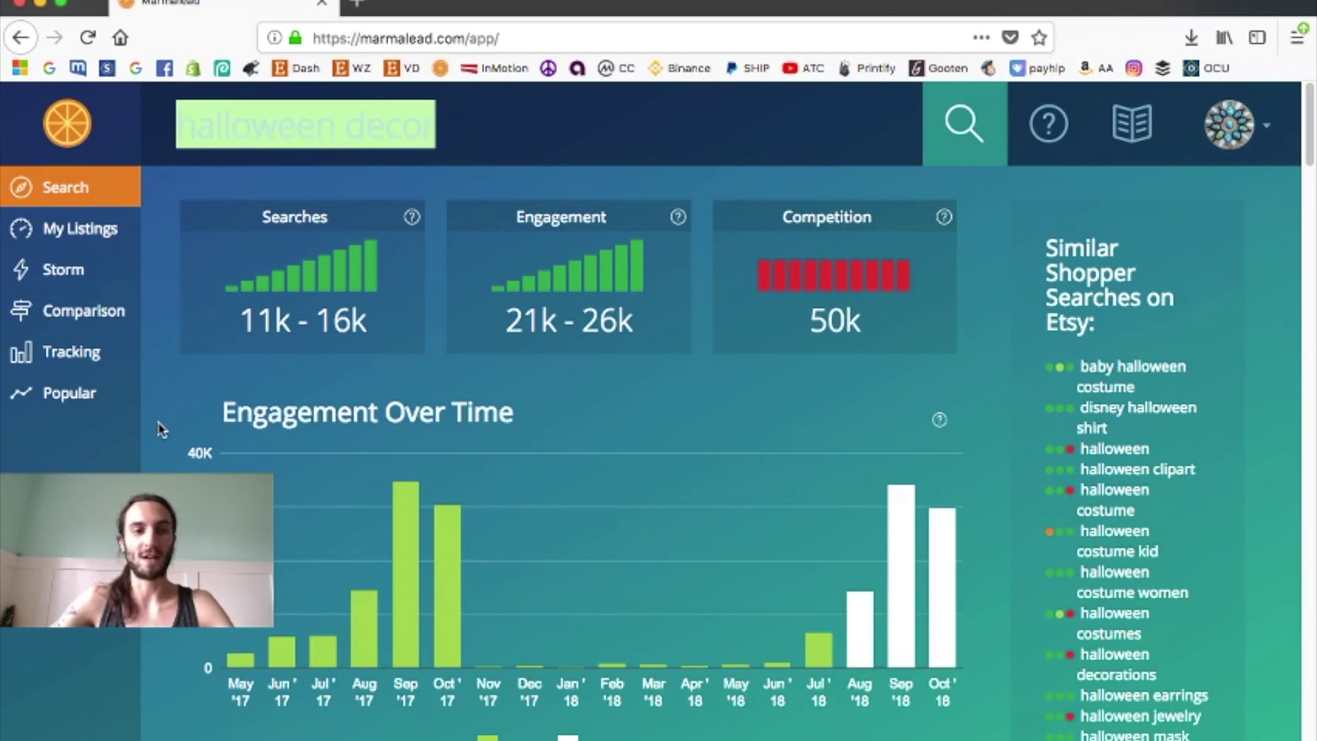
pyautogui.scroll(-3, 596, 520)
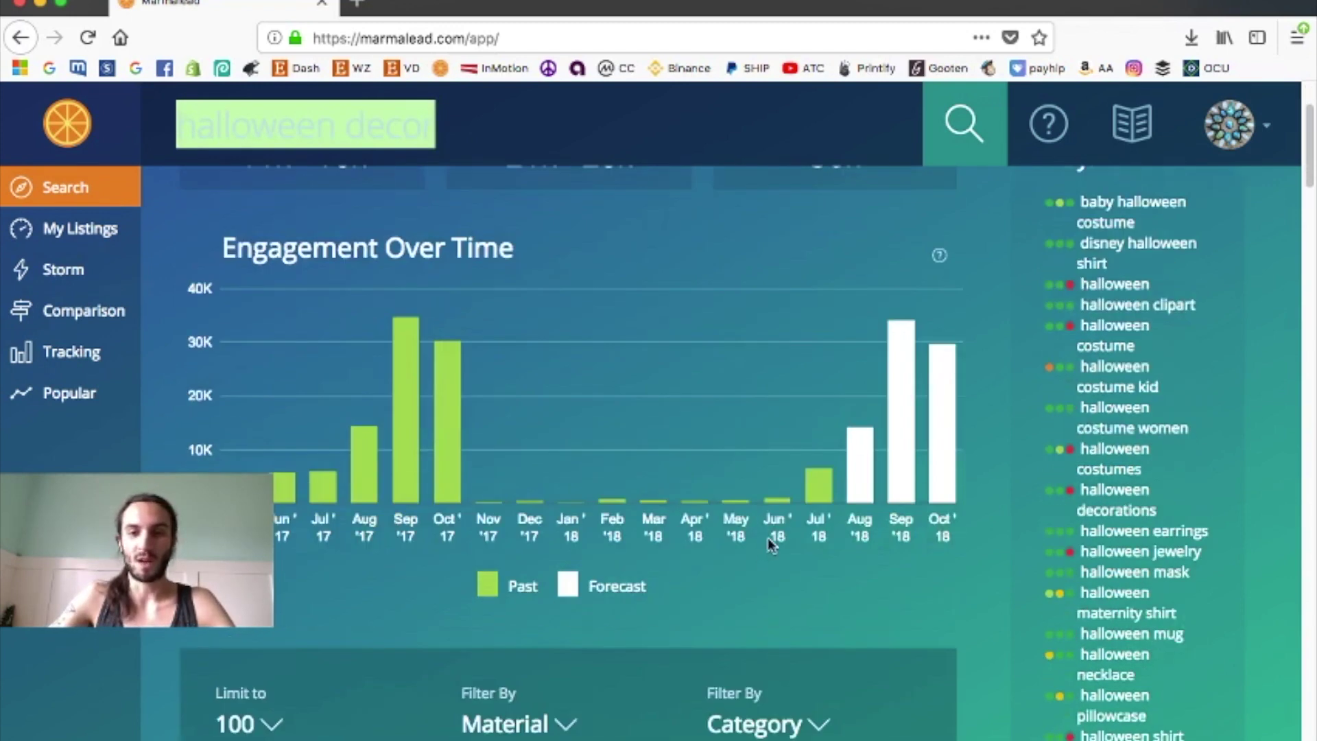
pyautogui.scroll(-2, 767, 542)
pyautogui.scroll(5, 162, 442)
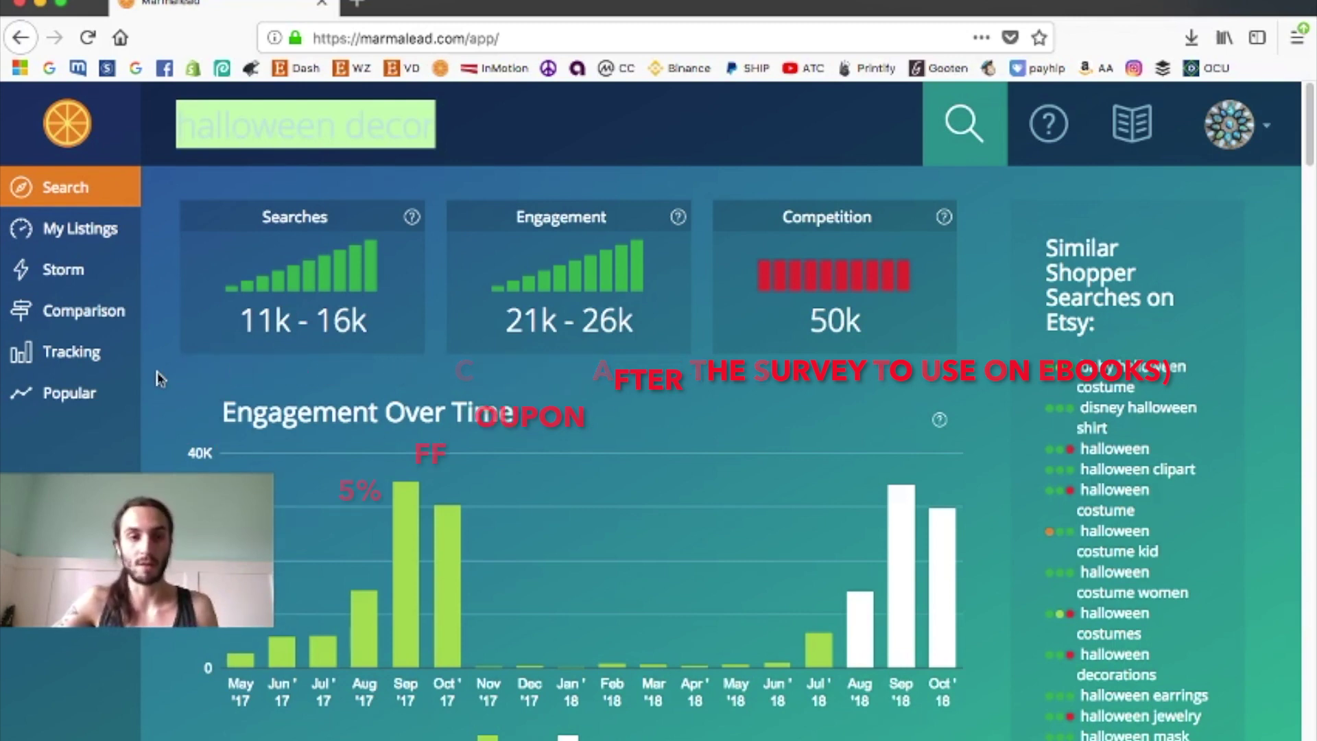
pyautogui.scroll(-2, 156, 371)
pyautogui.scroll(2, 156, 371)
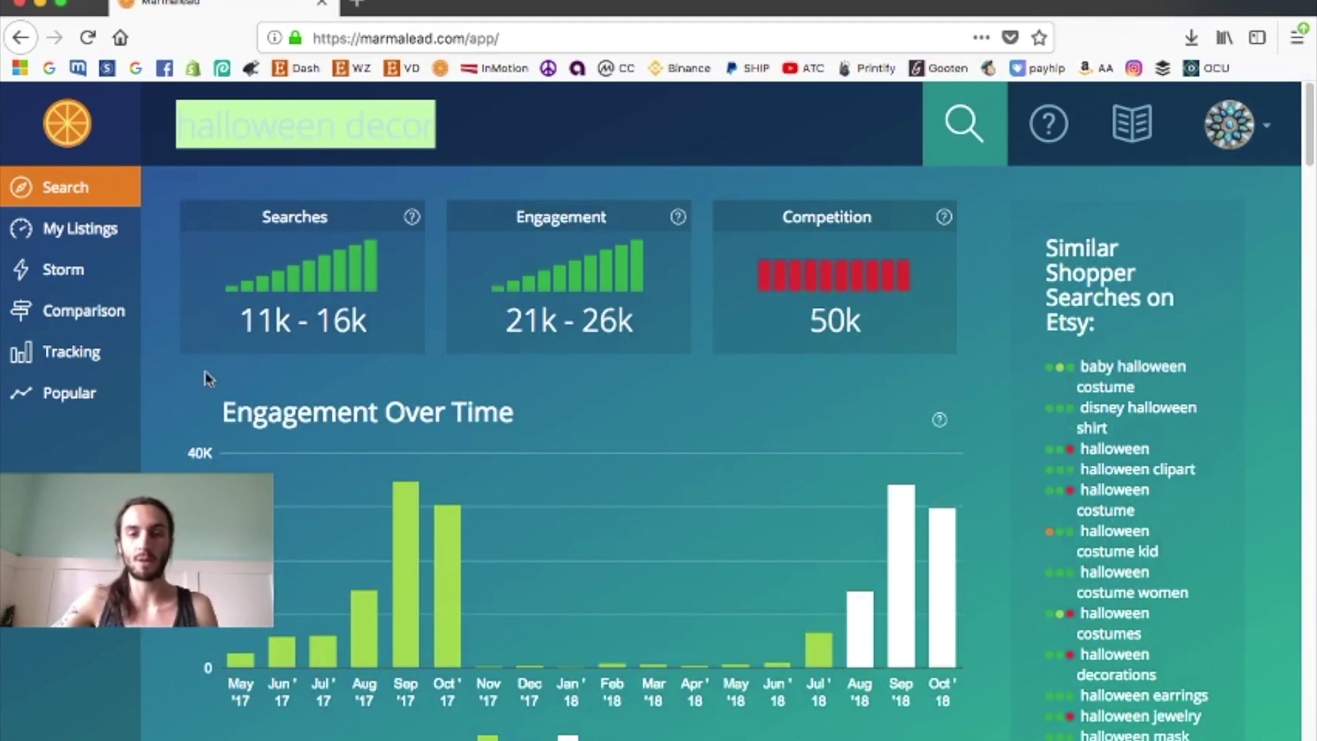
pyautogui.scroll(-1, 267, 446)
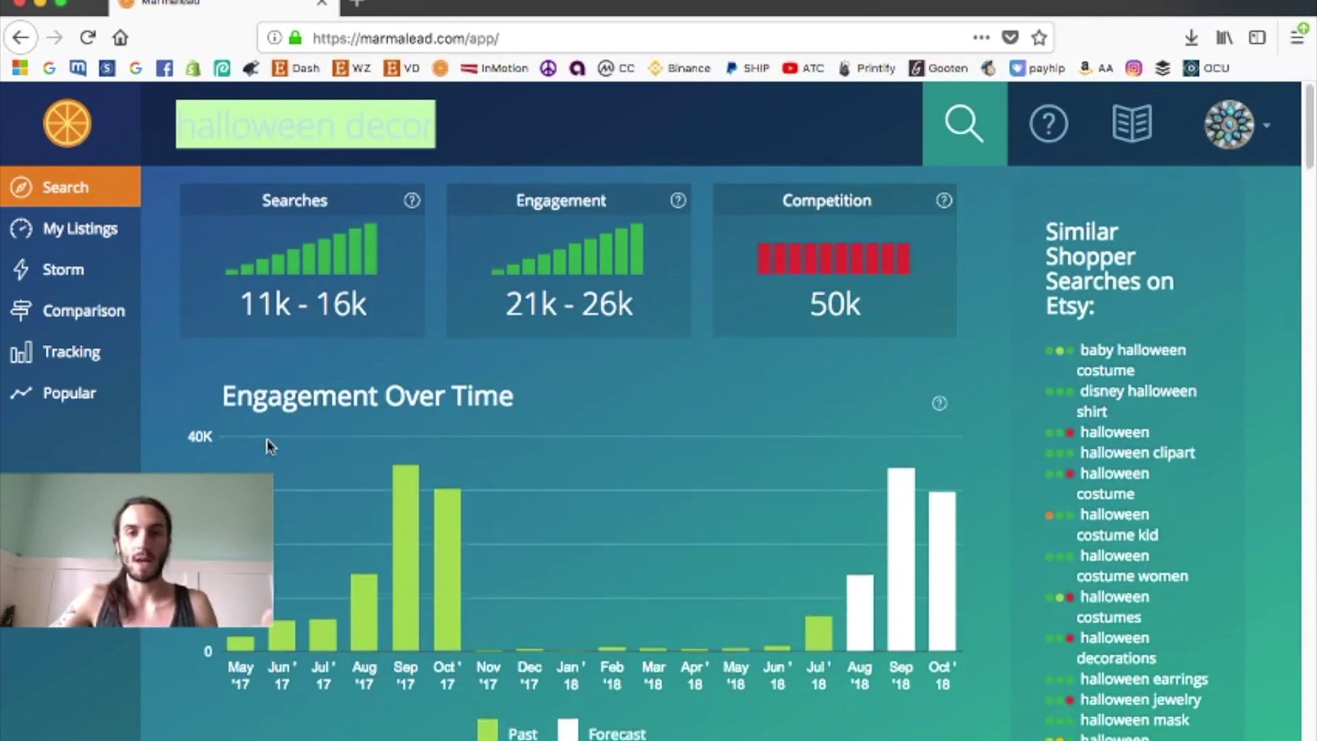